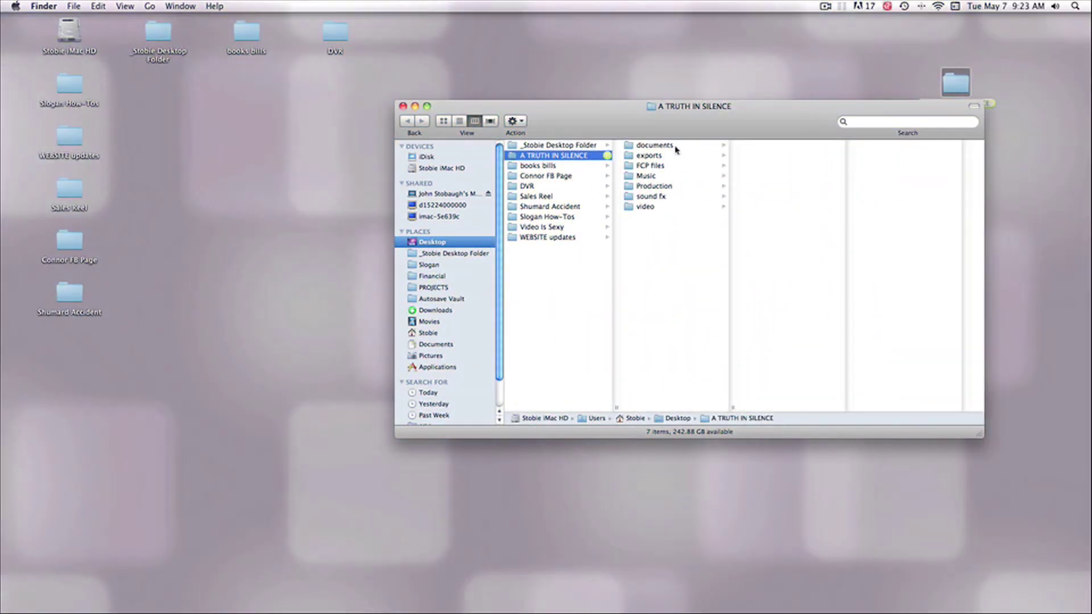
Step: Open the ATISvJGS3 project from the FCP files folder of A TRUTH IN SILENCE in Final Cut Pro
left_click(672, 166)
left_click(766, 157)
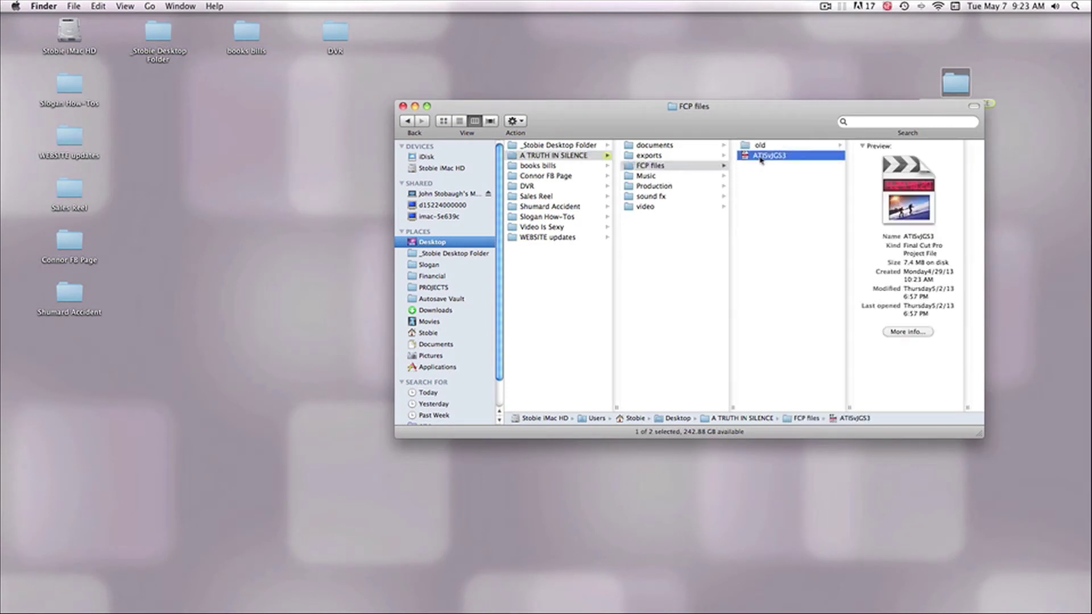
double_click(760, 158)
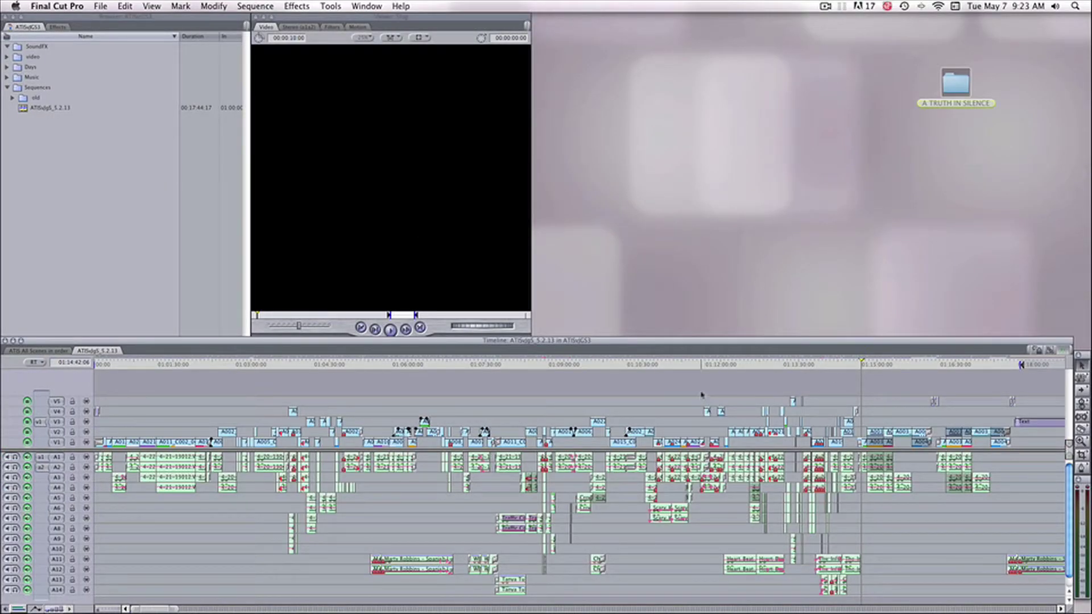
Step: Enlarge the timeline window and zoom in on the opening clips of the ATISvJgS_5.2.13 sequence
key("shift+z")
left_click_drag(250, 337, 284, 276)
key("z")
left_click(139, 341)
left_click(139, 342)
left_click(142, 340)
left_click(146, 339)
key("a")
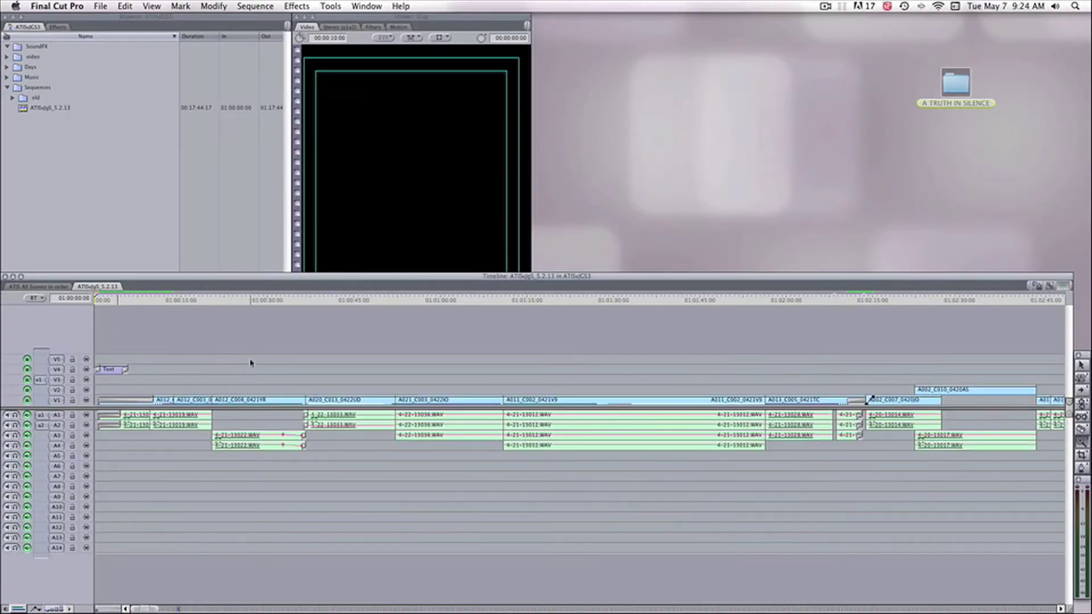
Step: Play the opening of the sequence briefly from its first frame
key("space")
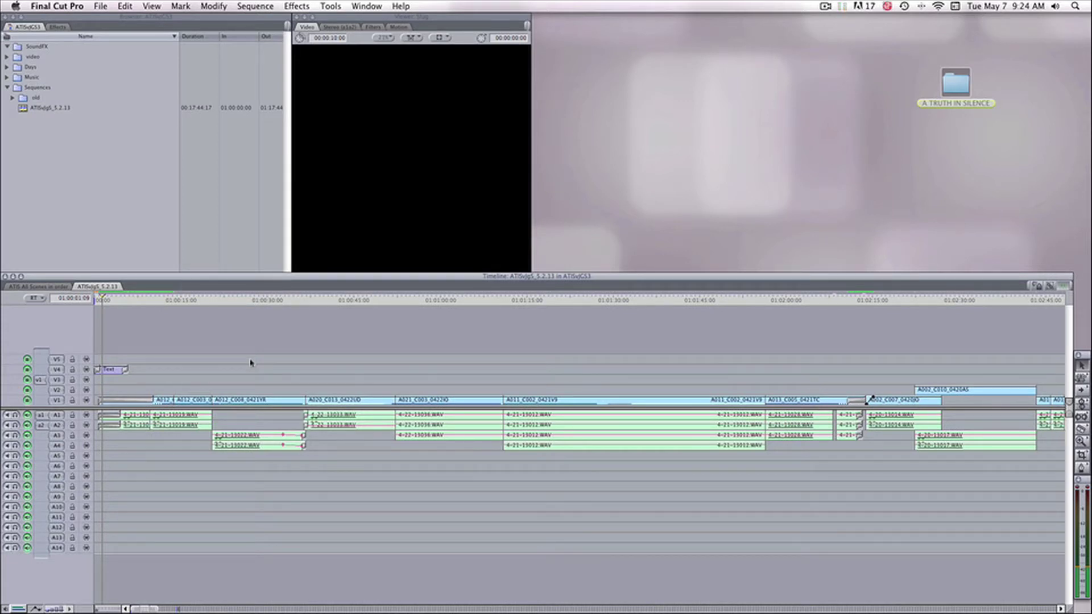
key("Up")
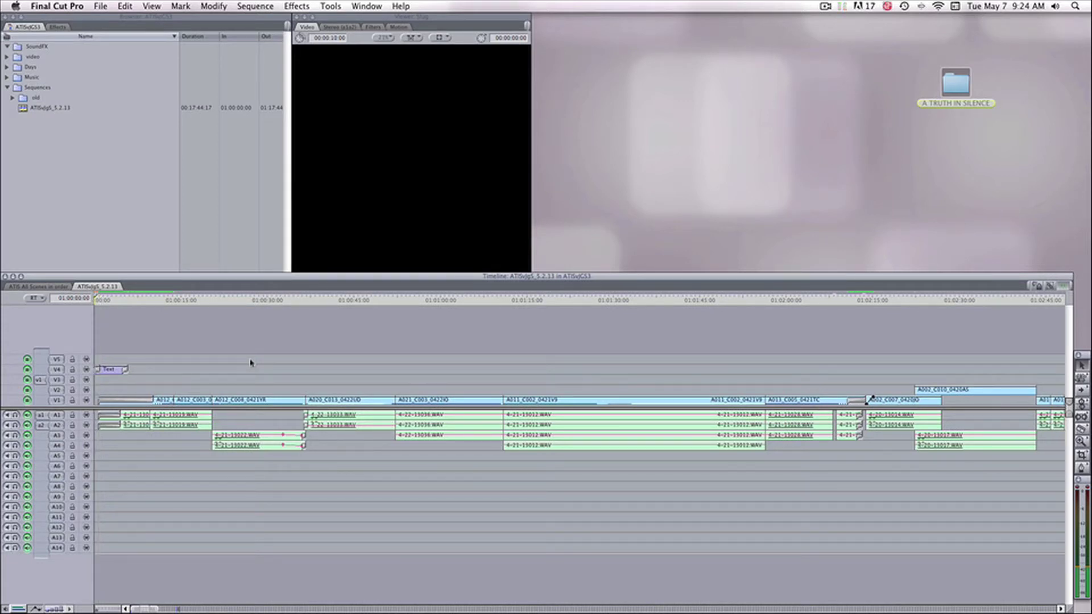
key("space")
key("space")
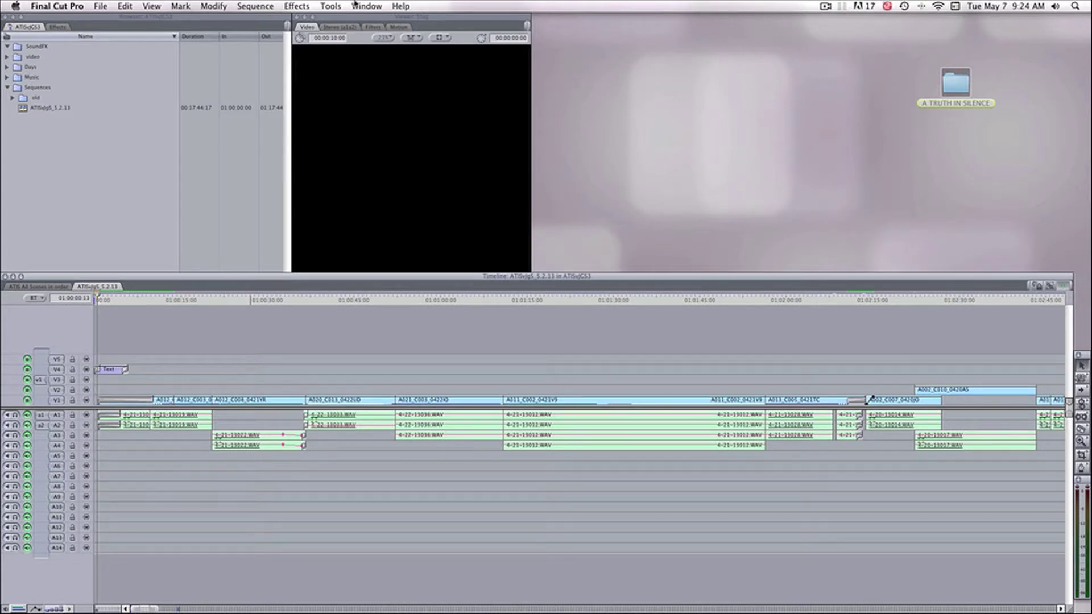
Step: Apply the Standard window arrangement and resize the panes so the Viewer and Canvas are taller and the Canvas wider
left_click(362, 5)
mouse_move(372, 43)
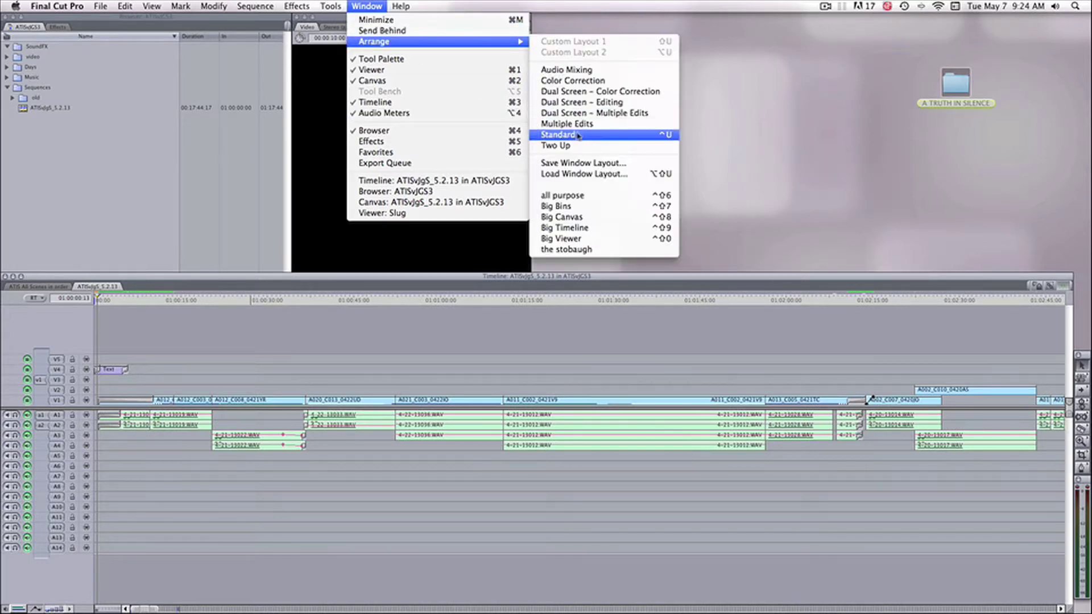
left_click(576, 137)
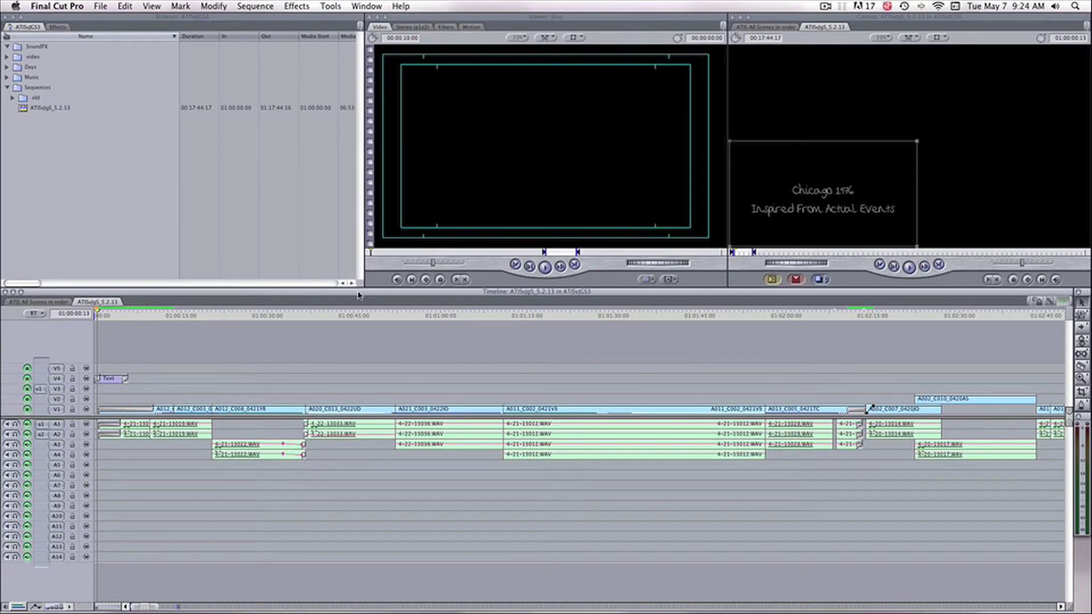
left_click_drag(363, 288, 313, 348)
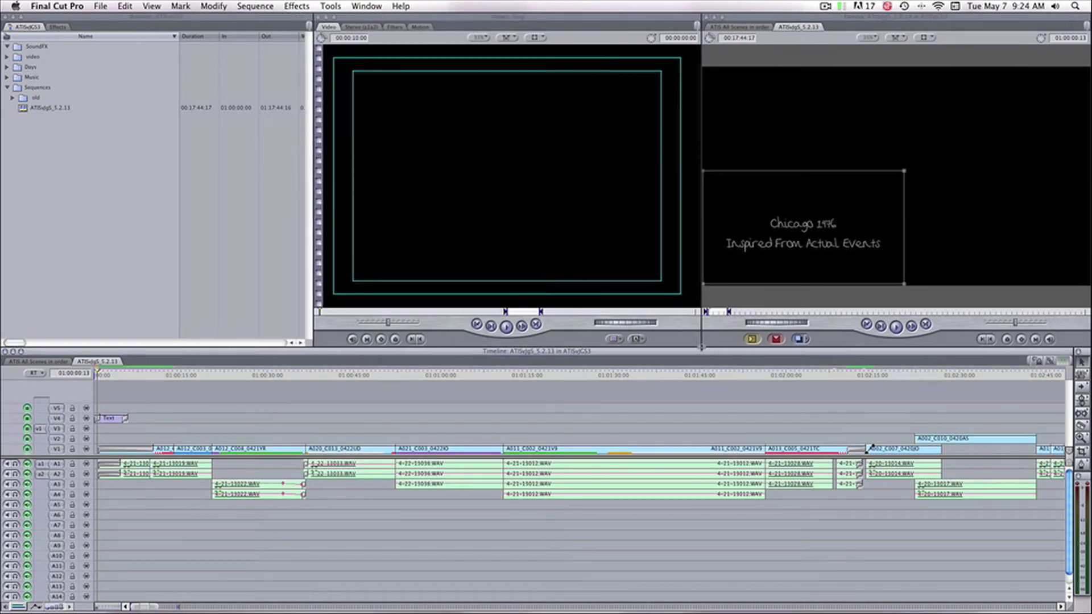
left_click_drag(702, 347, 633, 352)
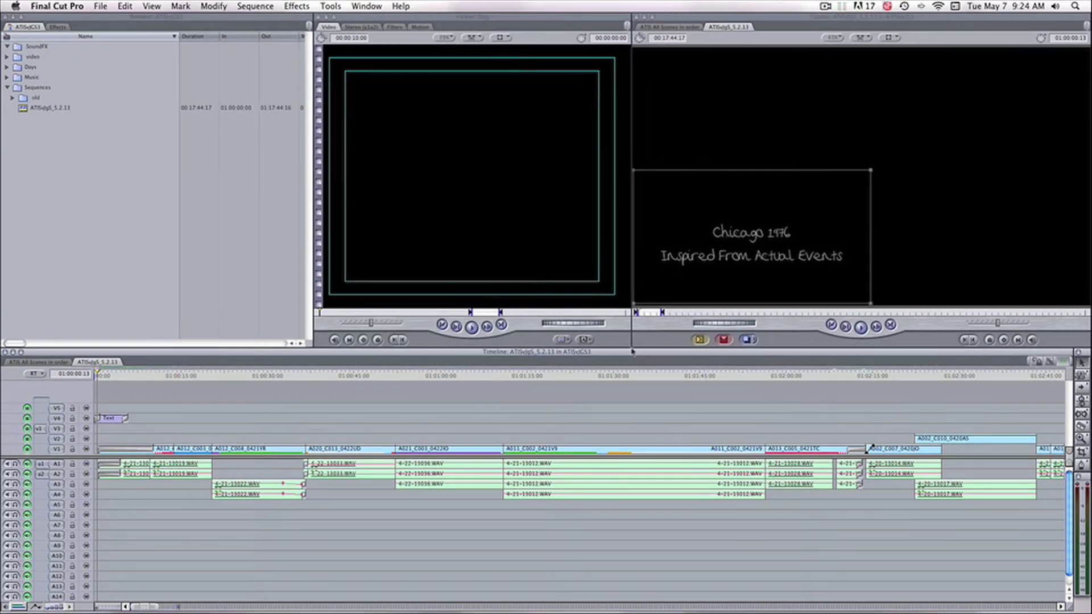
left_click_drag(313, 343, 261, 345)
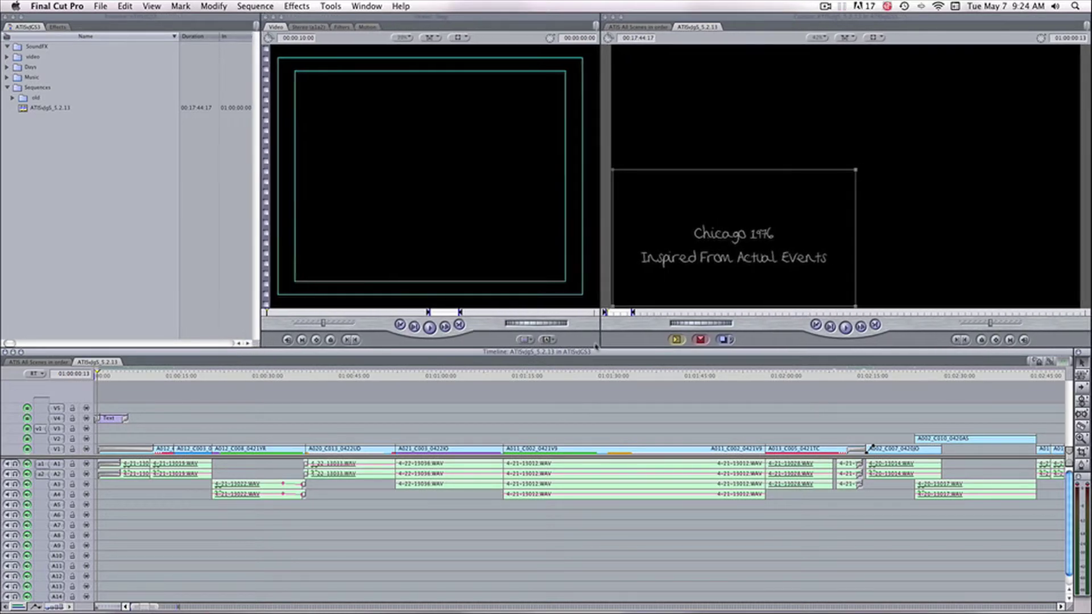
left_click_drag(600, 348, 515, 367)
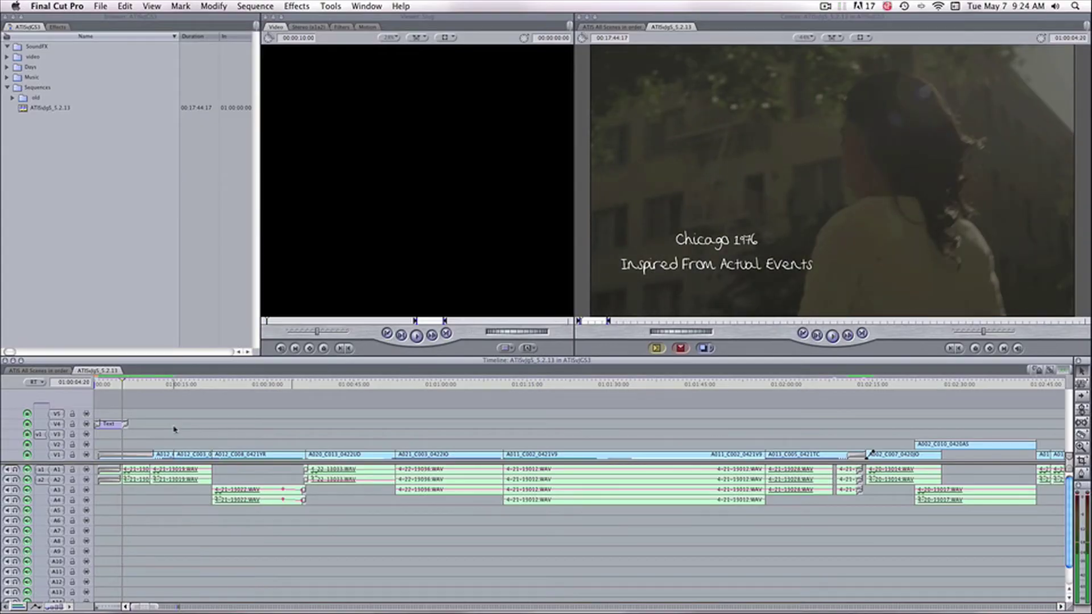
Step: Load the "Chicago 1976 Inspired From Actual Events" text clip on V4 into the Viewer and park the playhead at 01:00:01:00
key("super+equal")
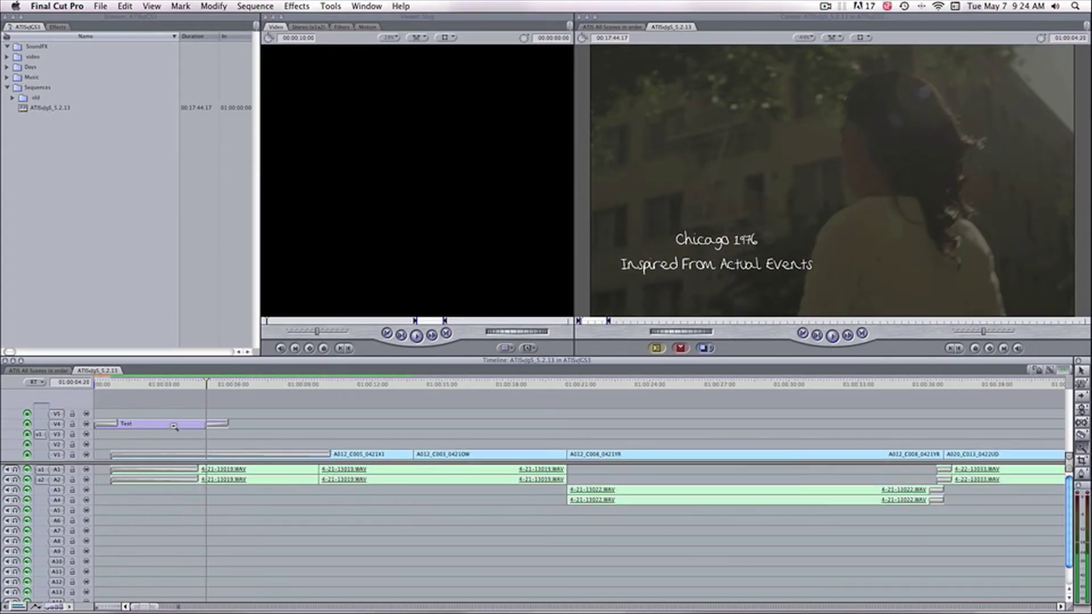
key("alt+w")
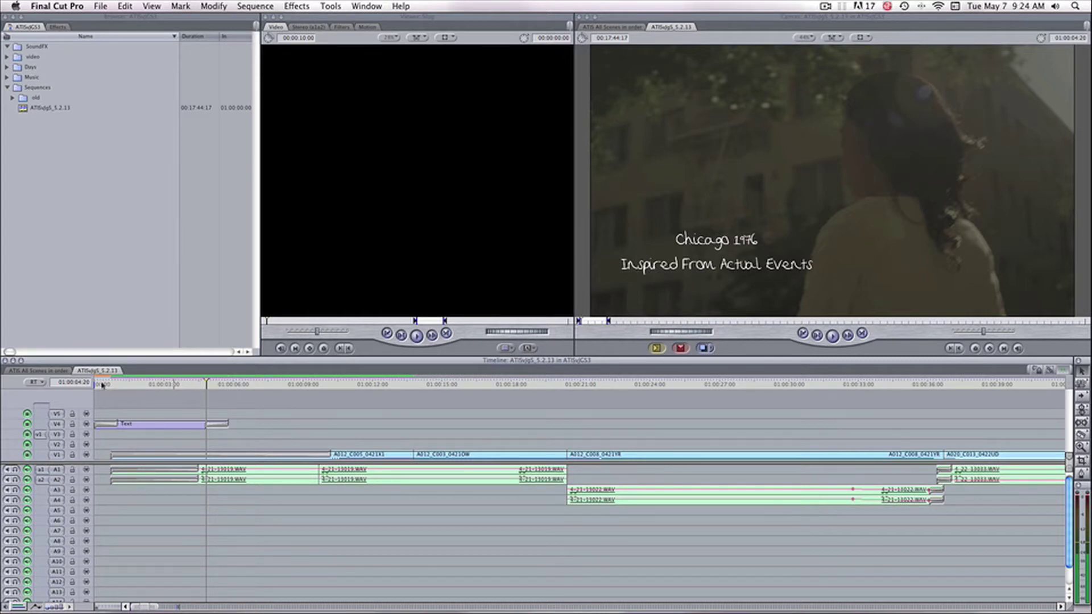
left_click(120, 384)
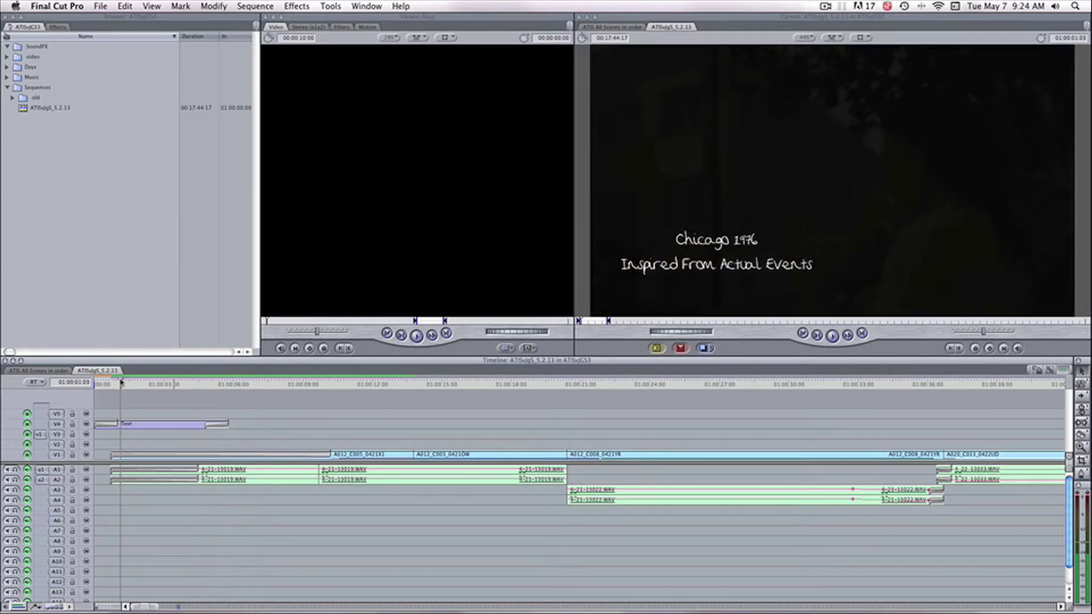
double_click(126, 428)
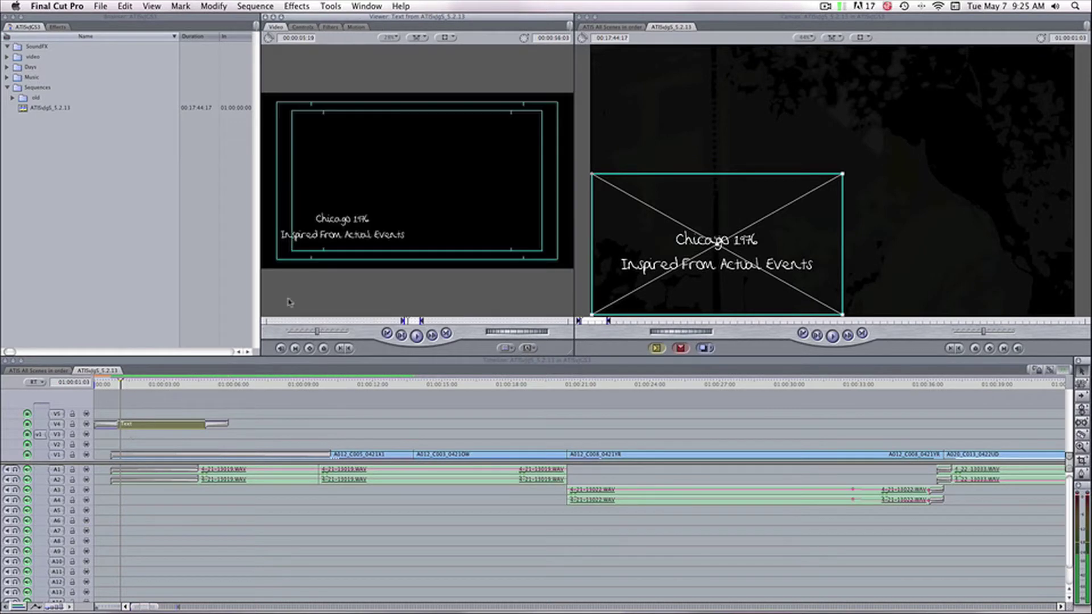
left_click(139, 402)
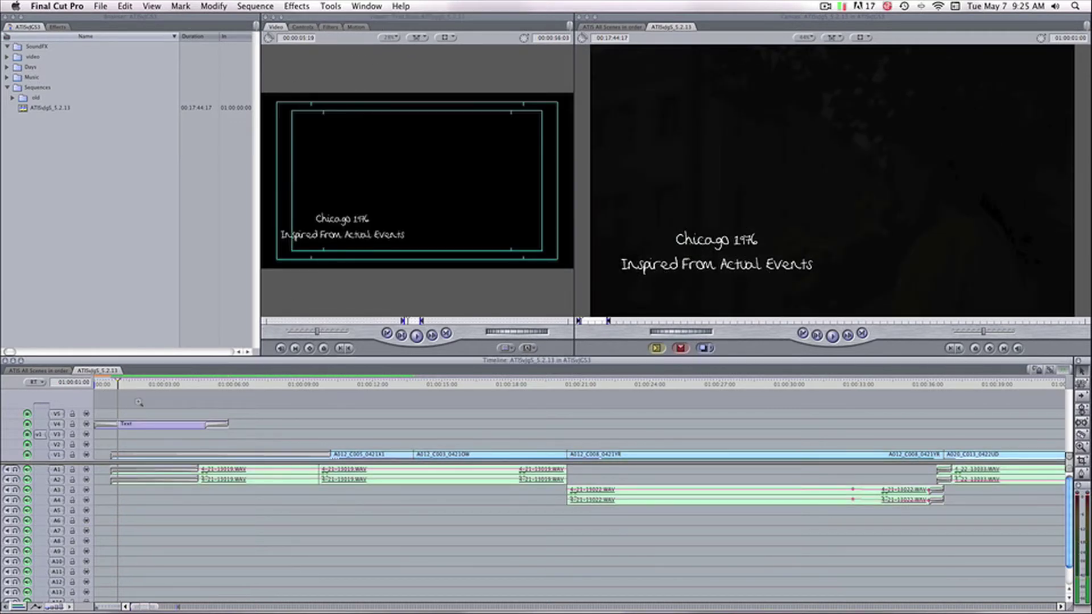
left_click(138, 402)
left_click(138, 402)
left_click(212, 418)
key("a")
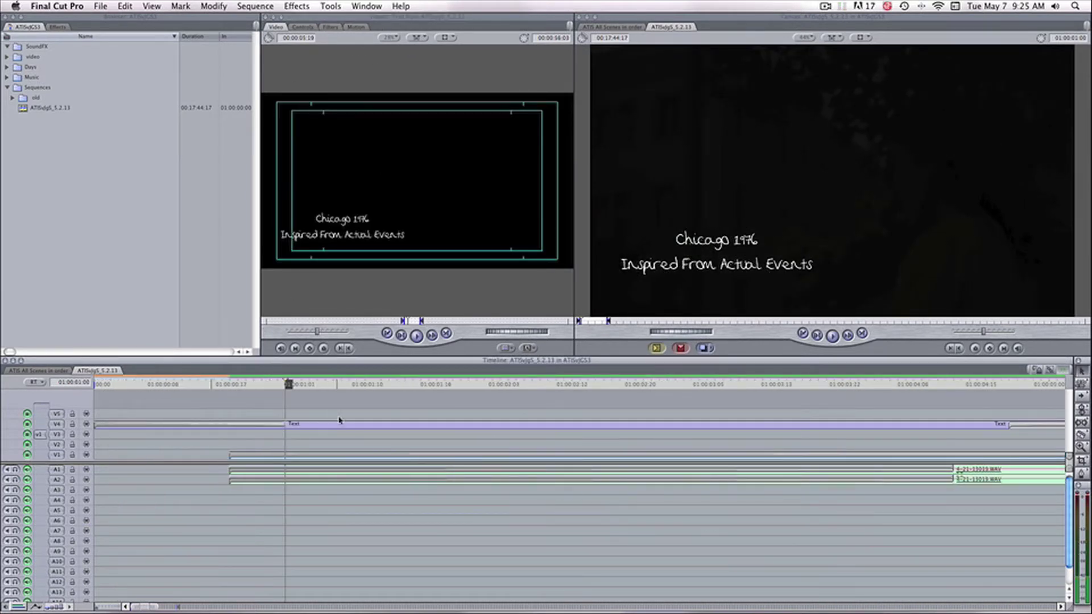
Step: Show the text clip's motion settings and add a Center keyframe at 01:00:01:00
left_click(339, 424)
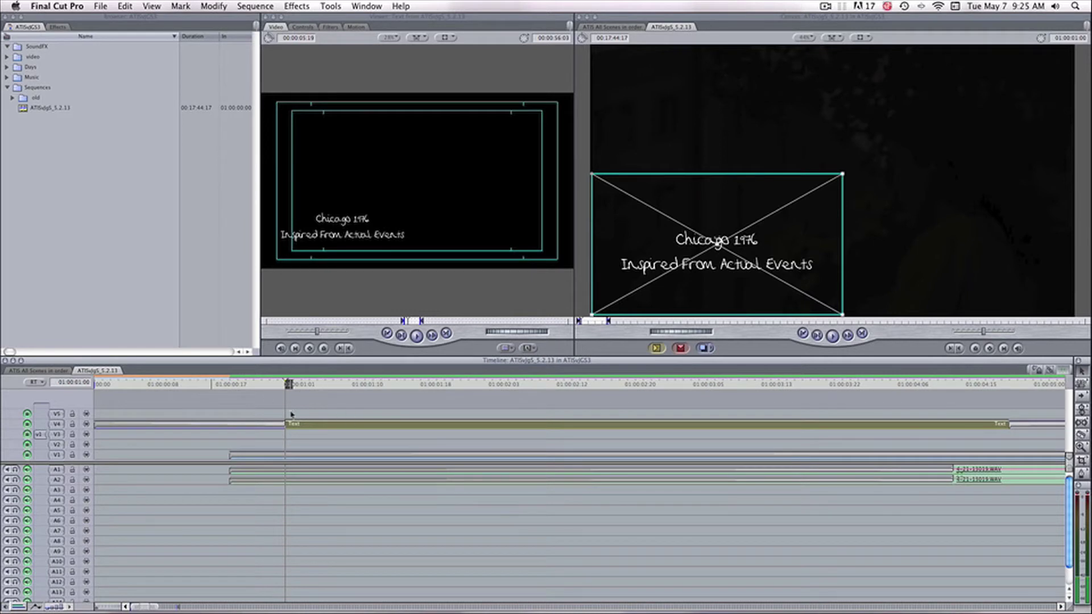
left_click(331, 406)
double_click(331, 427)
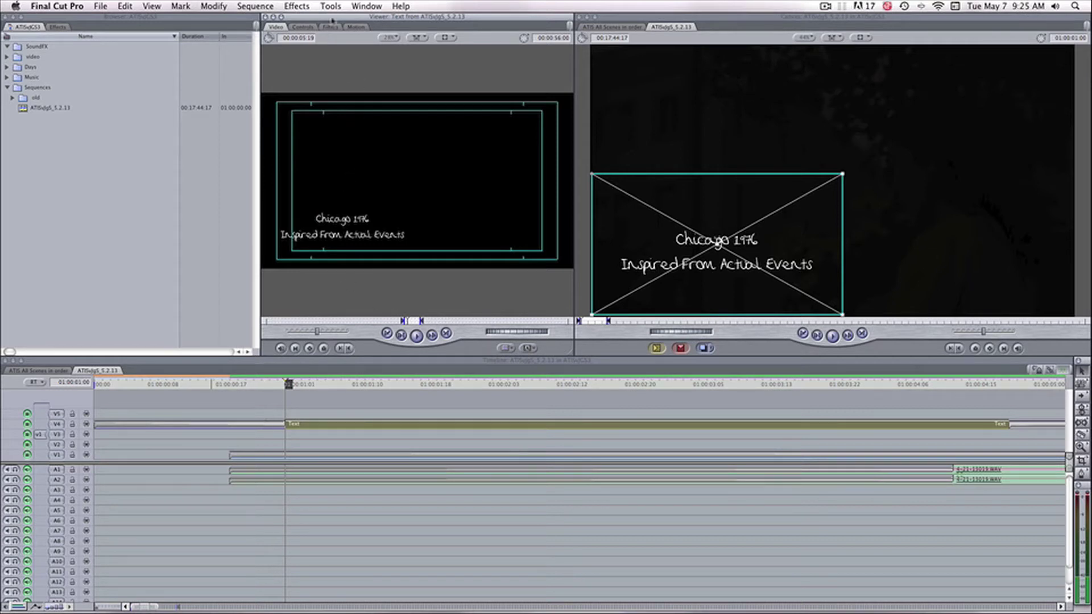
left_click(357, 26)
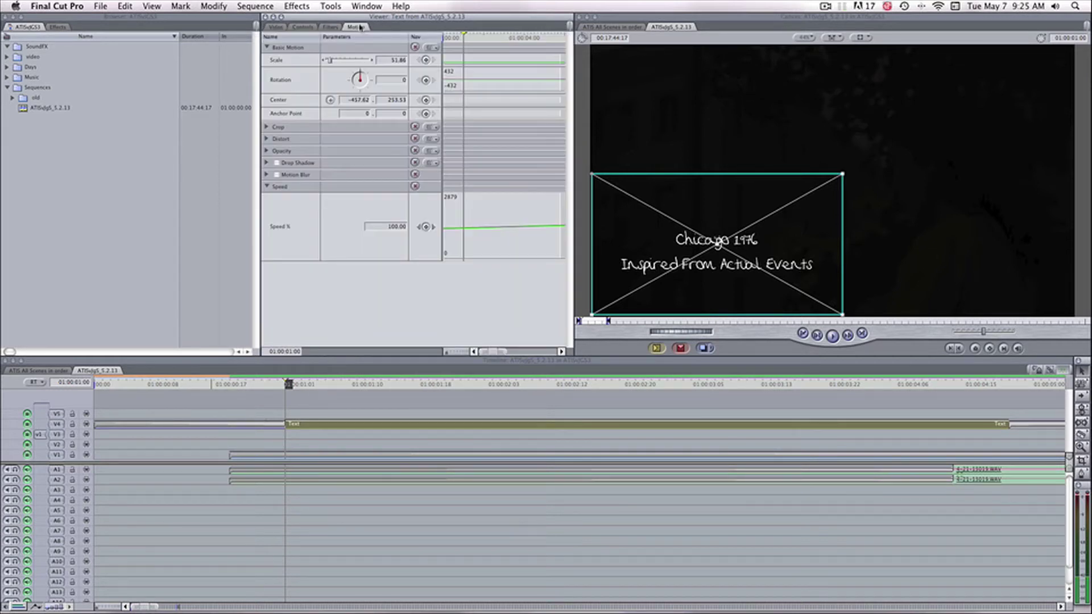
left_click(426, 100)
Step: Try moving the title slightly to the left in the Canvas, and undo the move
left_click_drag(718, 244, 677, 246)
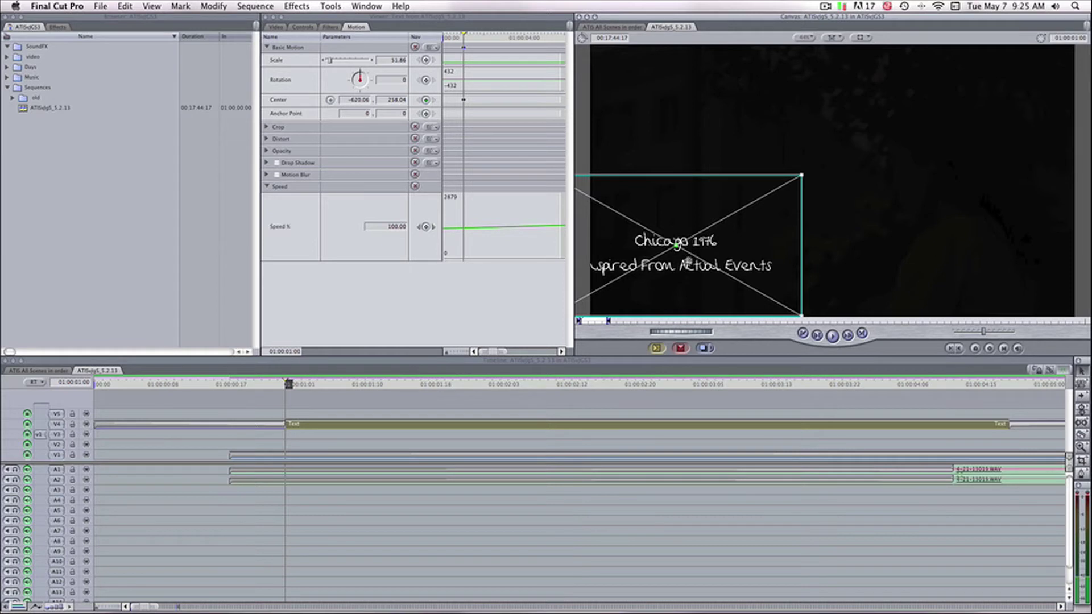
key("super+z")
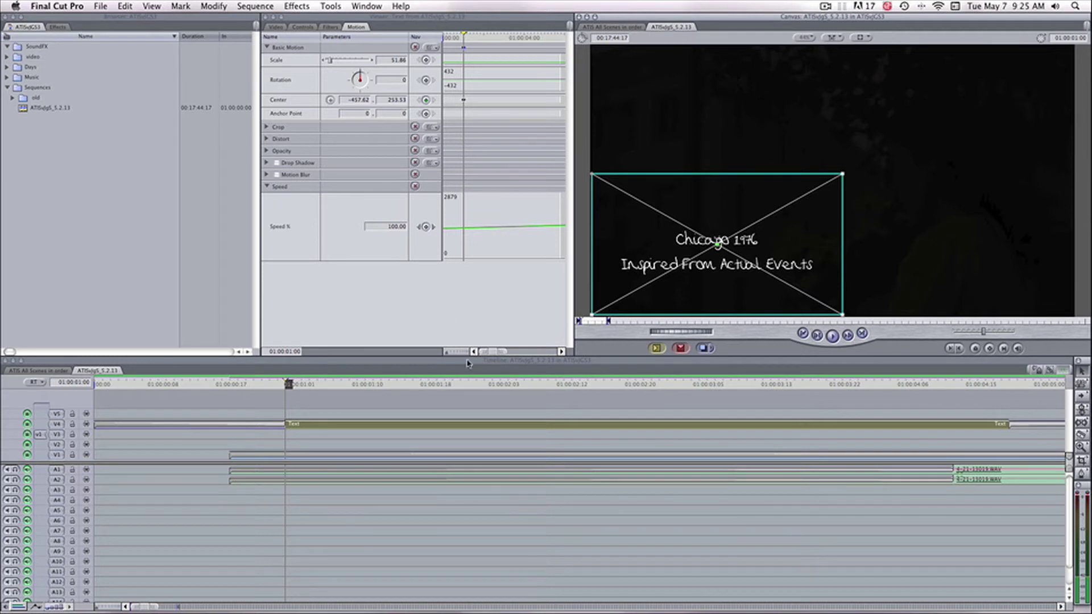
Step: Advance the playhead to 01:00:02:00 and add a second Center keyframe to the text clip
left_click(406, 415)
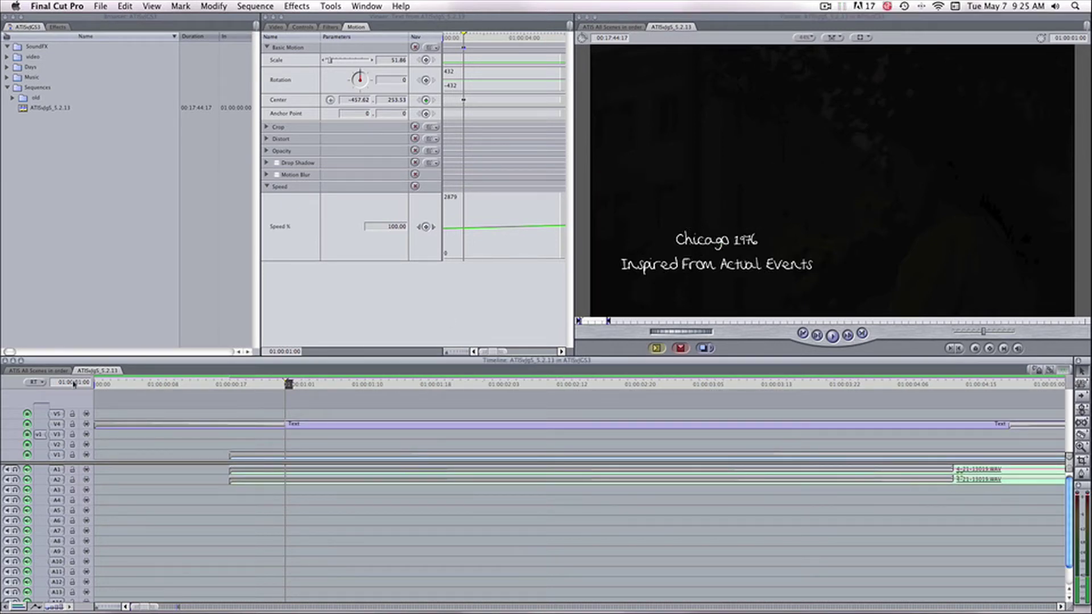
key("Right")
key("Right")
key("Right")
key("Right")
key("Right")
key("Right")
key("Right")
key("Right")
key("Right")
key("Right")
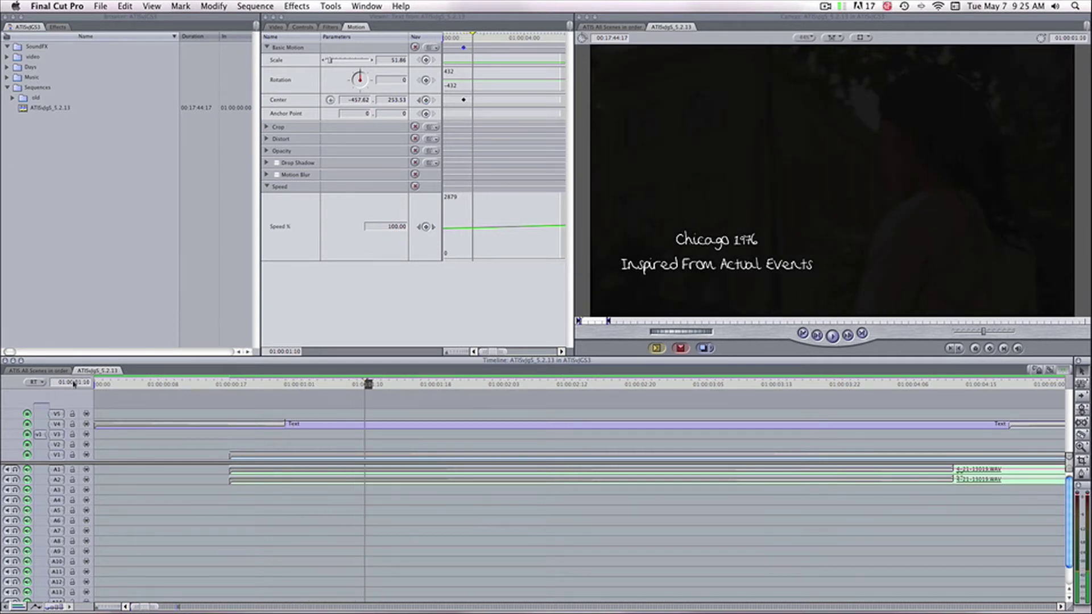
key("Right")
key("Right")
key("Right")
key("Right")
key("Right")
key("Right")
key("Right")
key("Right")
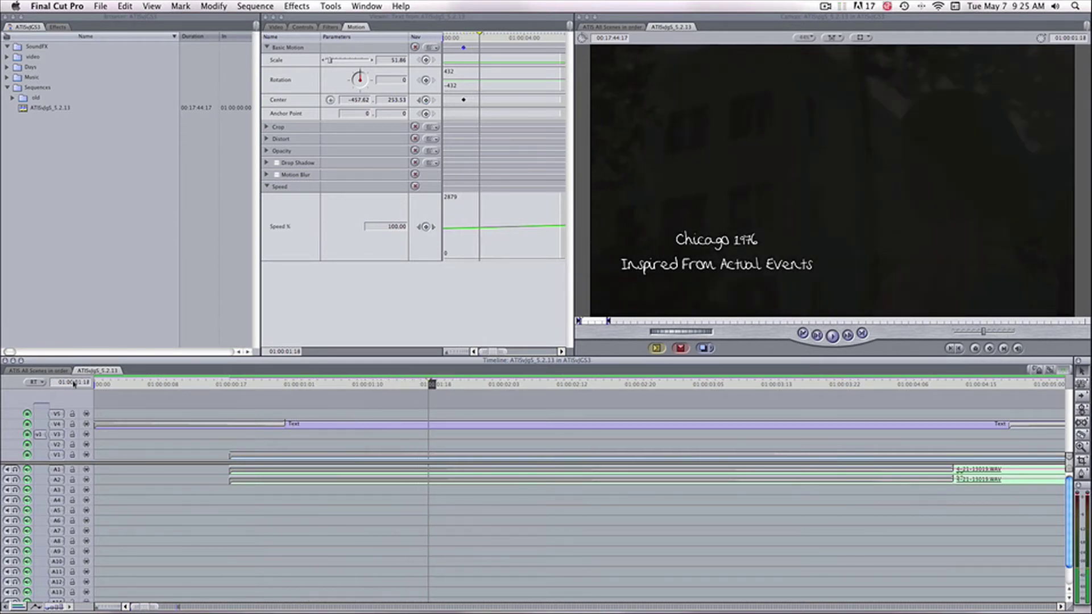
key("Right")
key("Right")
key("Right")
key("Right")
key("Right")
key("Right")
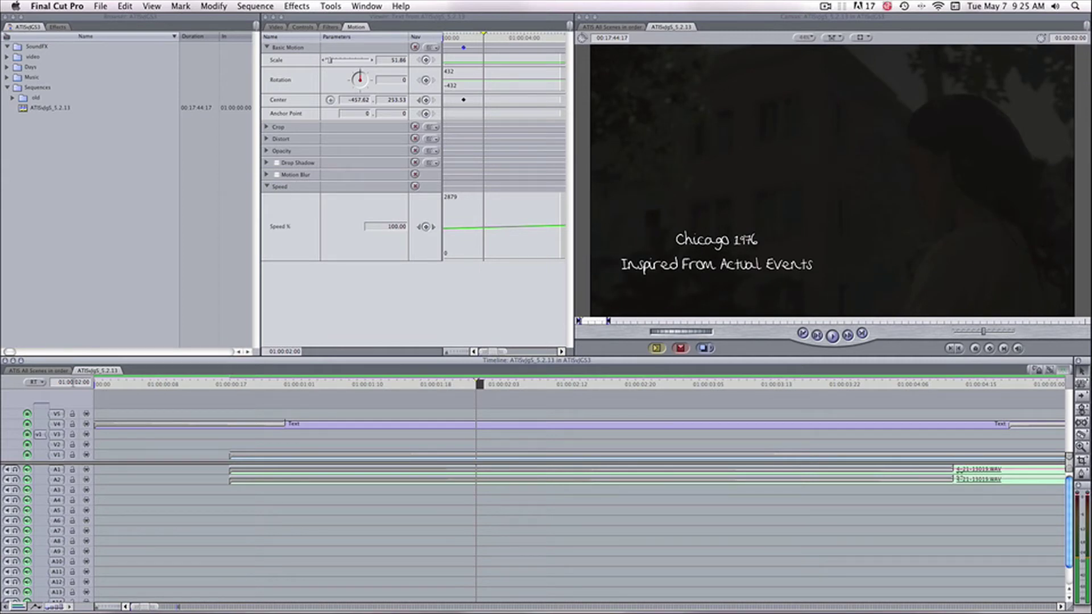
left_click(426, 100)
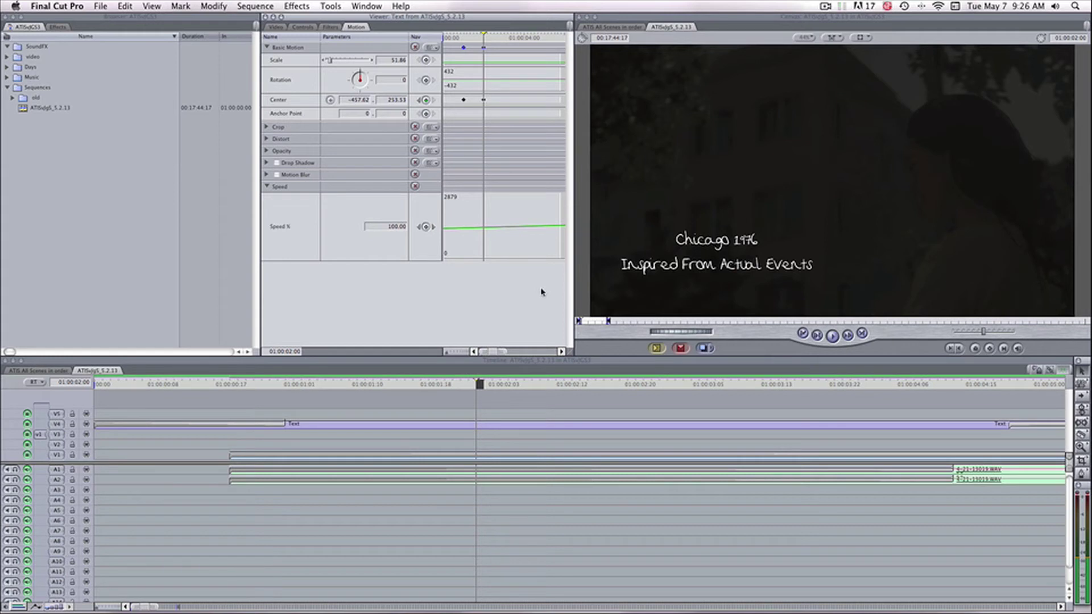
Step: Return to the first Center keyframe at 01:00:01:00 and move the title off the frame's left side, to about -1486.82, 252.53
key("shift+Left")
key("Right")
key("Right")
key("Right")
key("Right")
key("Right")
key("Right")
key("Right")
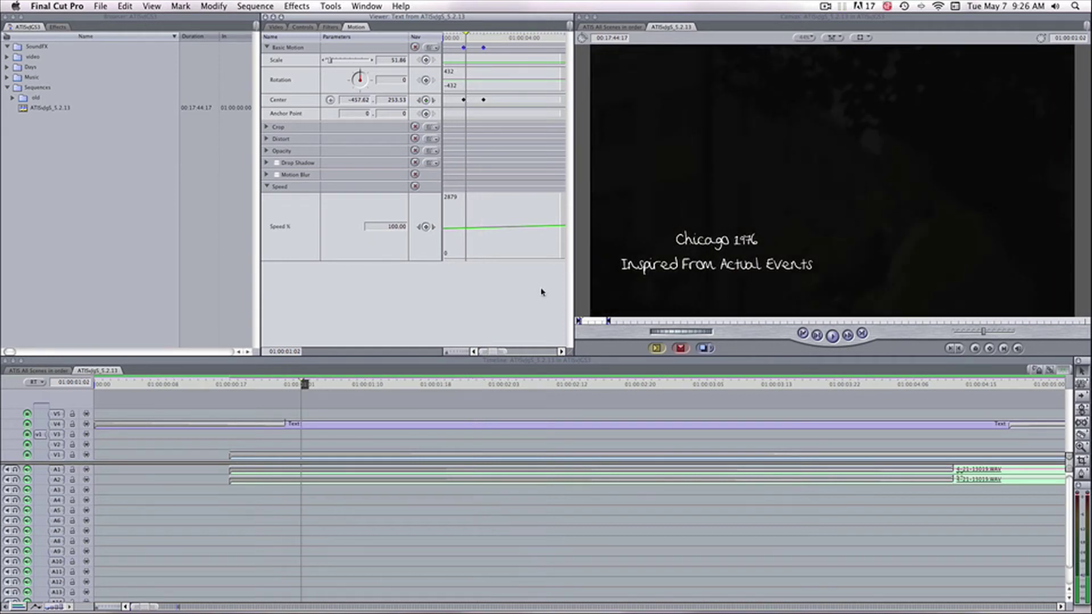
key("shift+Left")
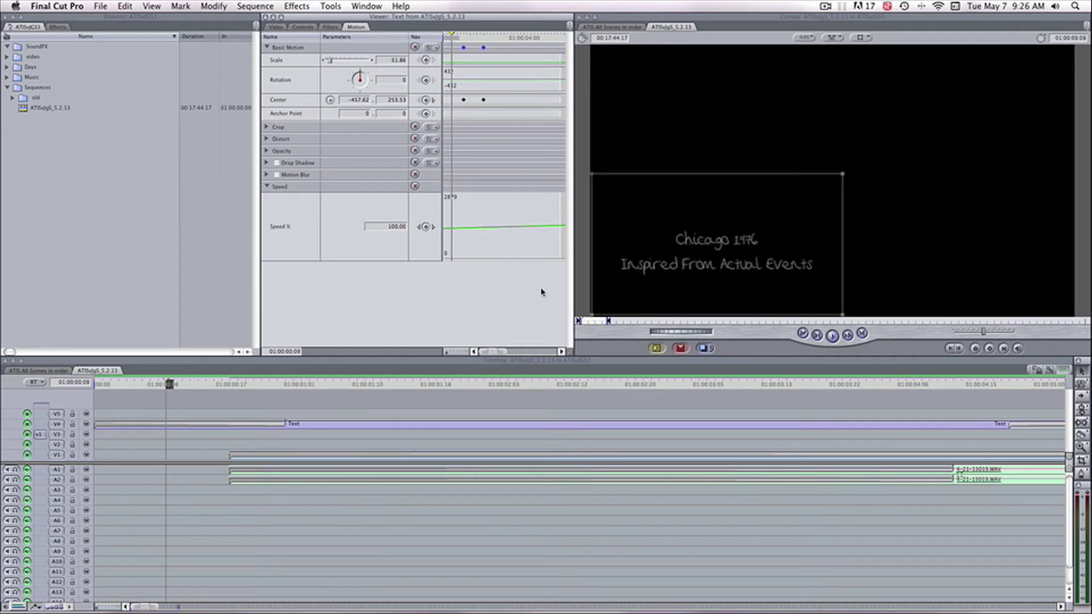
key("Right")
key("Right")
key("Right")
key("Right")
key("Right")
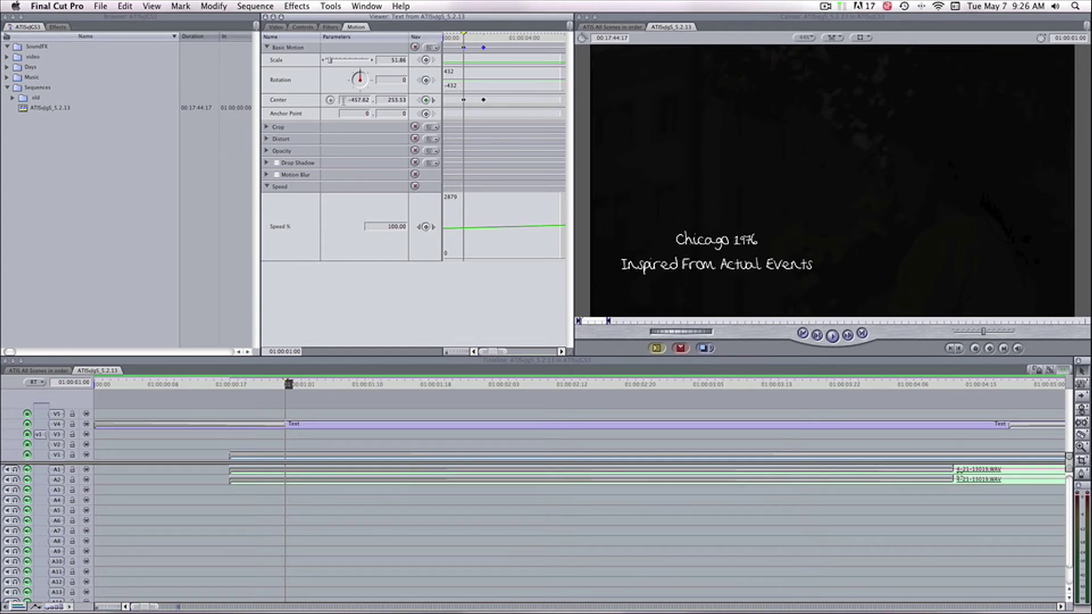
left_click(330, 99)
left_click_drag(703, 249, 498, 247)
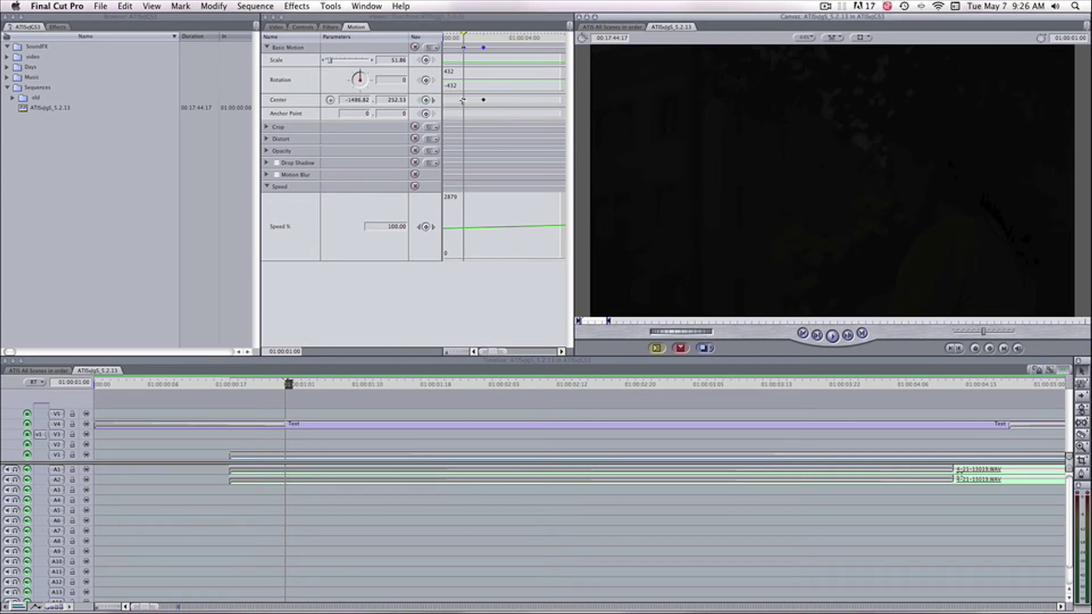
Step: Go to the second Center keyframe at 01:00:02:00 to check the title's end position
key("Right")
key("Right")
key("Right")
key("Right")
key("Right")
key("Right")
key("Right")
key("Right")
key("Right")
key("Right")
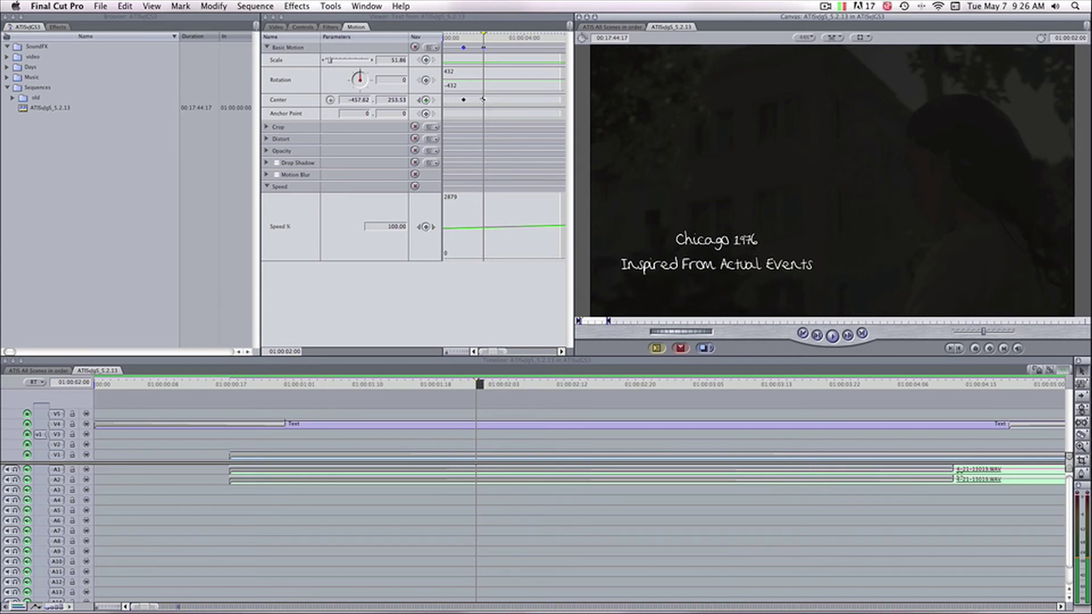
Step: Play the title's slide-in animation from the start of the sequence
left_click(189, 391)
key("Home")
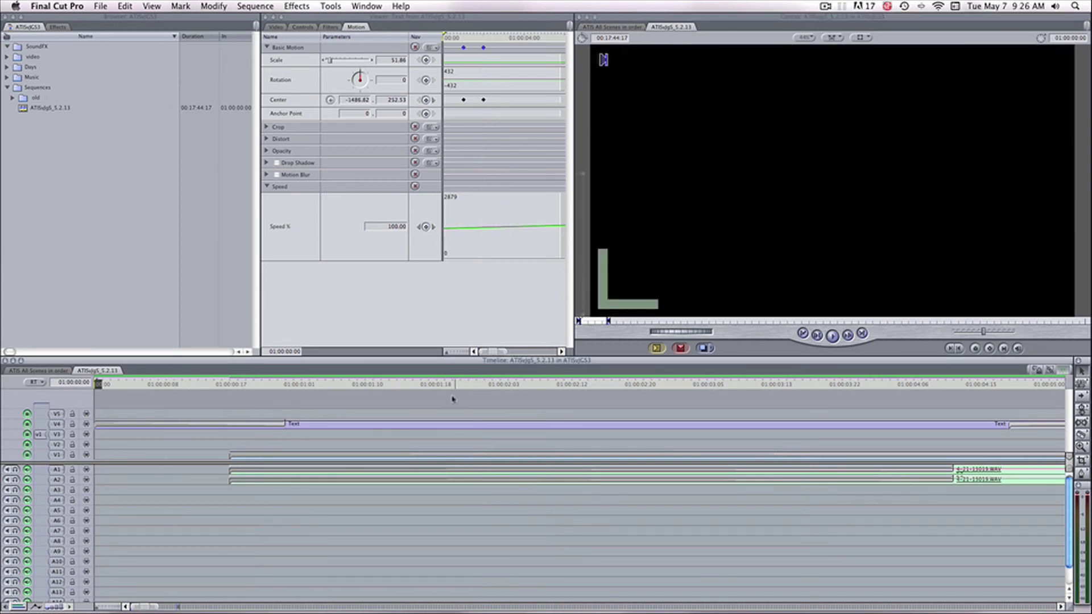
key("space")
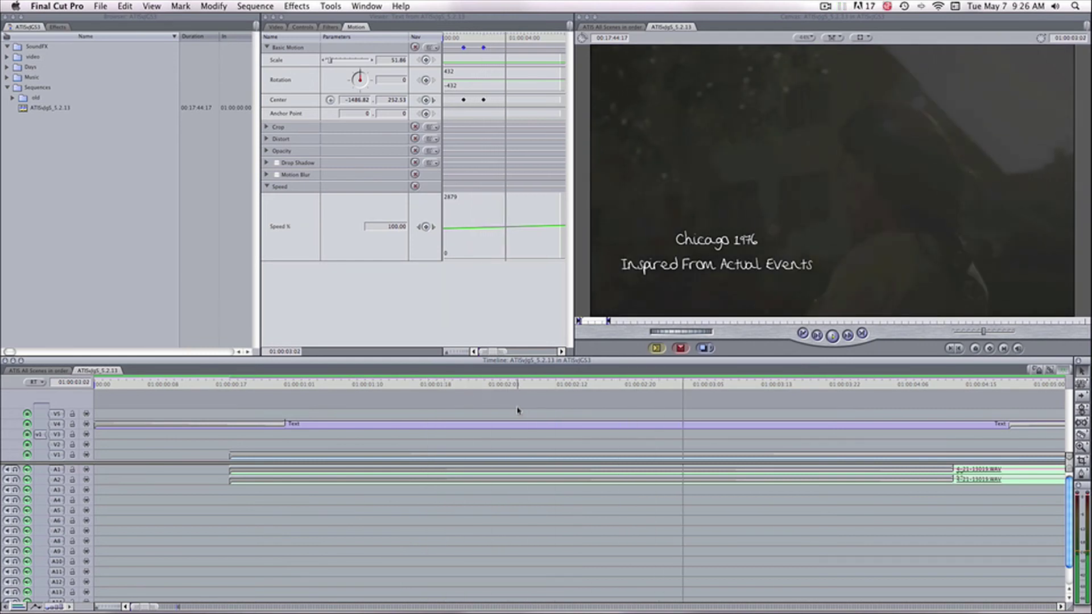
key("super+minus")
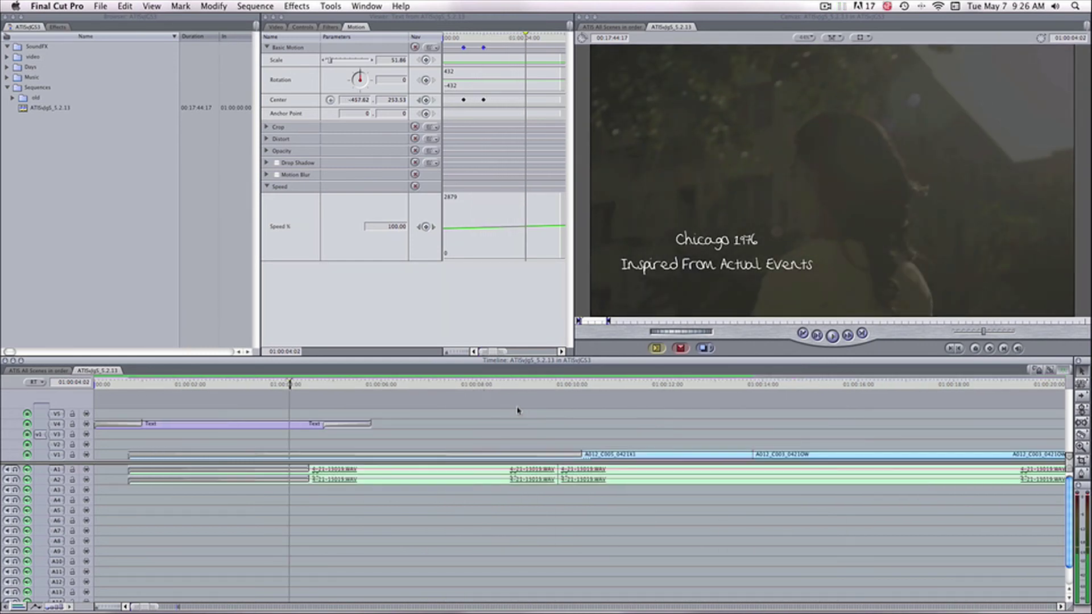
left_click(362, 415)
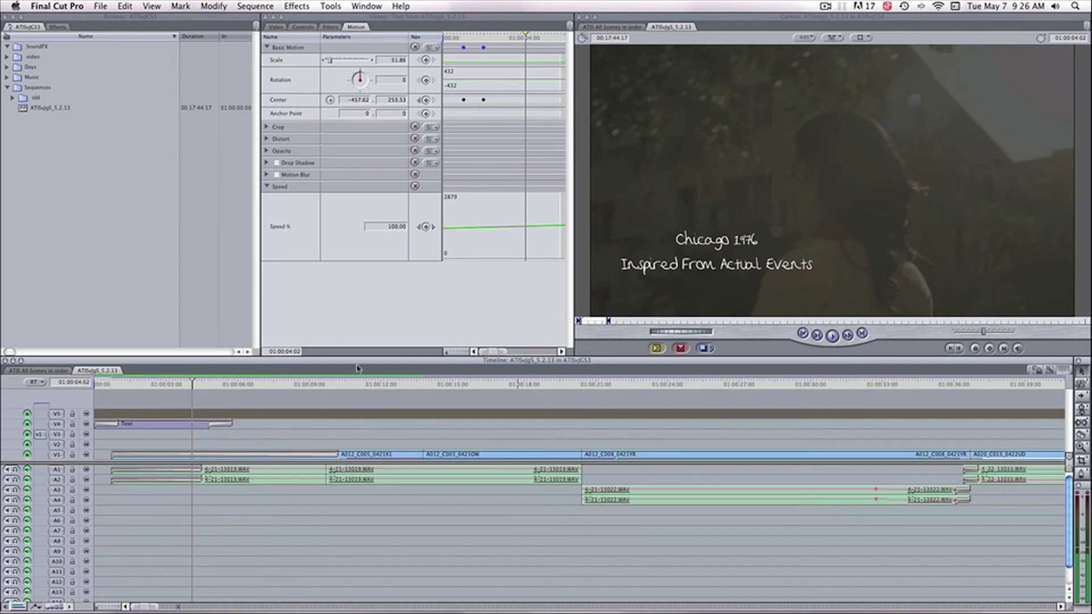